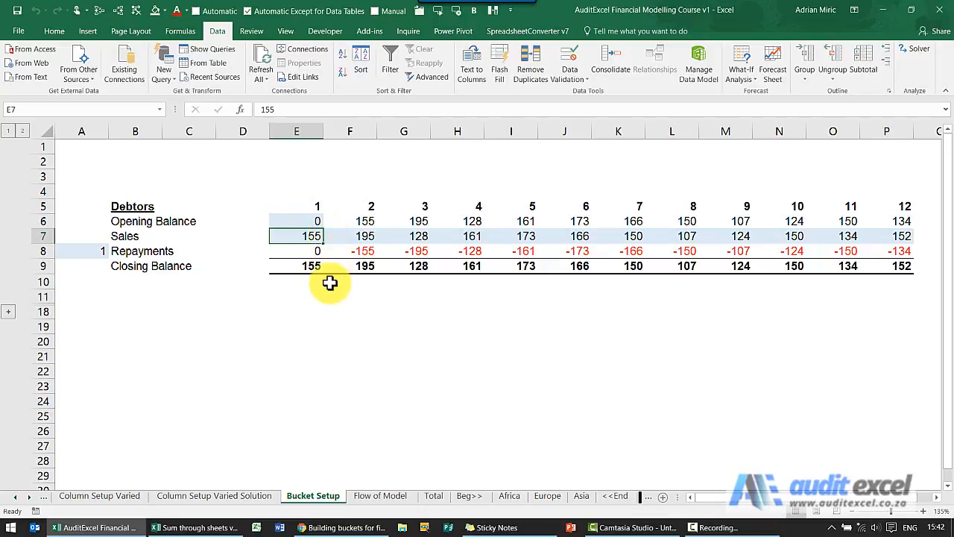
# - Review the Opening Balance, Sales and Repayments rows of the Debtors block, including their month 1 cells
pyautogui.click(134, 217)
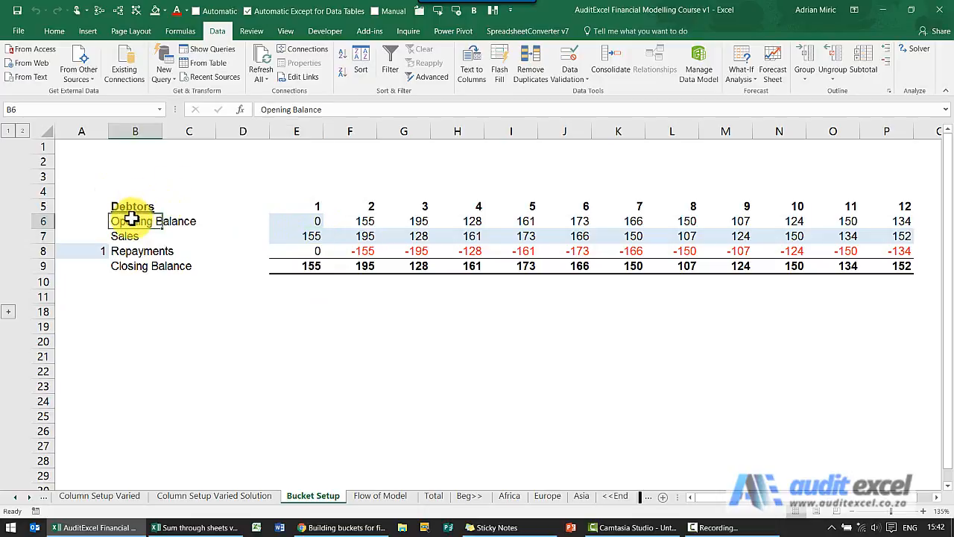
pyautogui.click(299, 221)
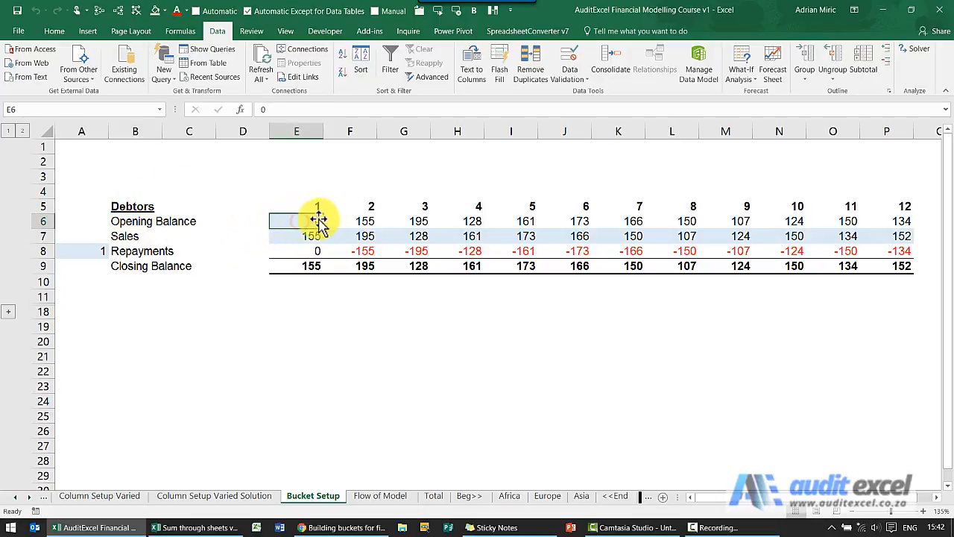
pyautogui.click(136, 236)
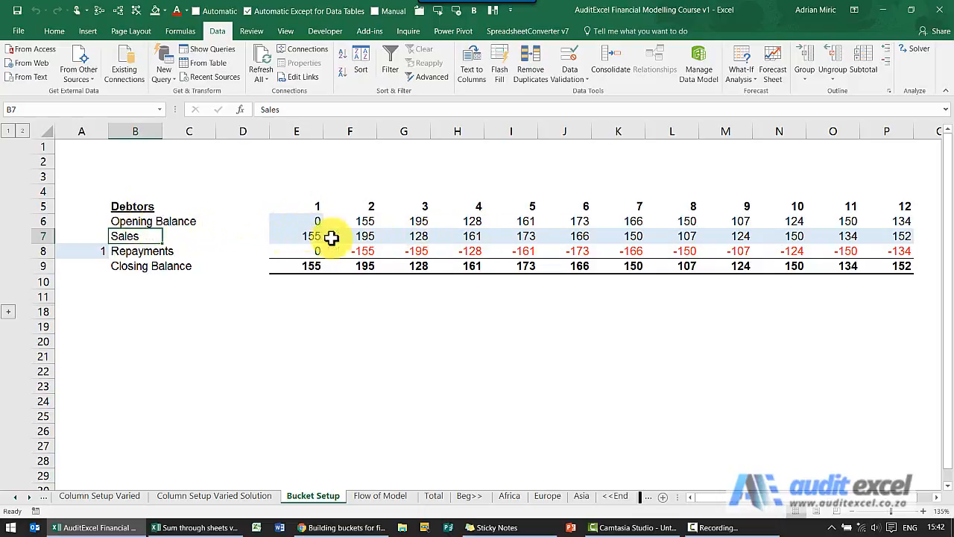
pyautogui.click(138, 252)
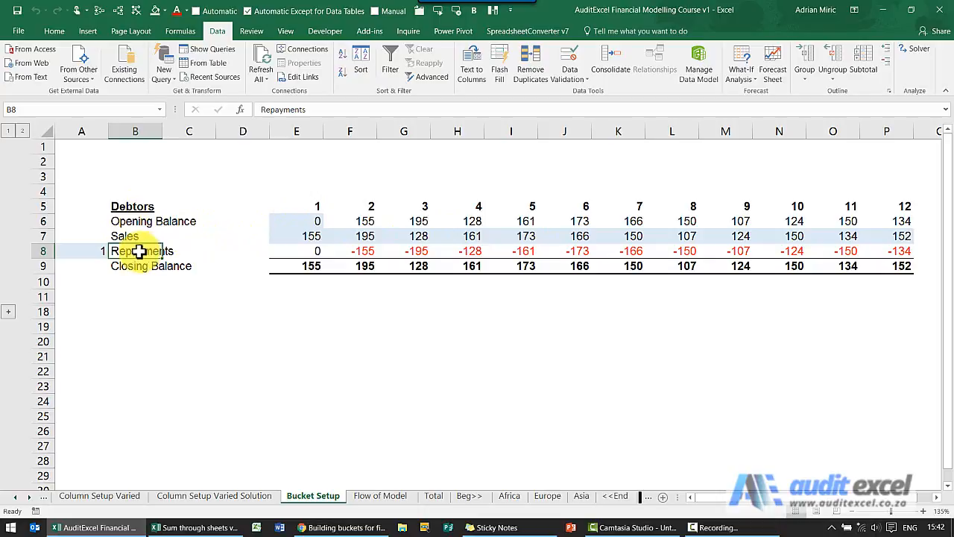
pyautogui.click(308, 250)
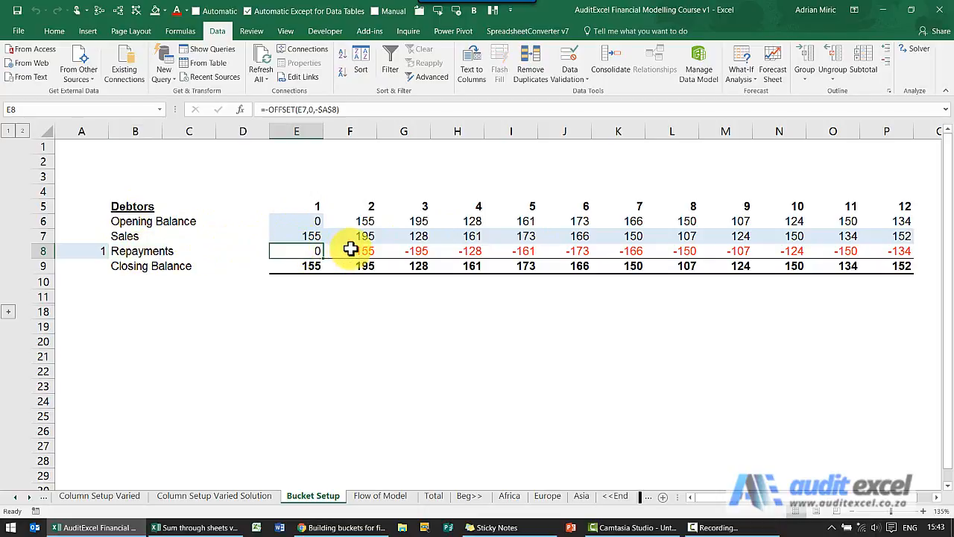
# - Trace the precedents of month 1's closing balance and month 2's opening balance, removing the arrows after each, and check month 1's sales
pyautogui.click(294, 266)
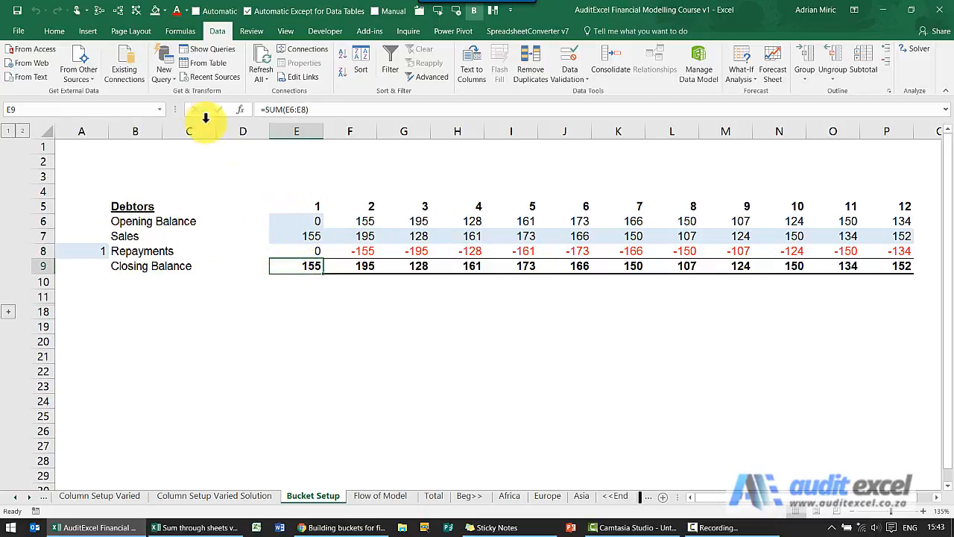
pyautogui.click(99, 11)
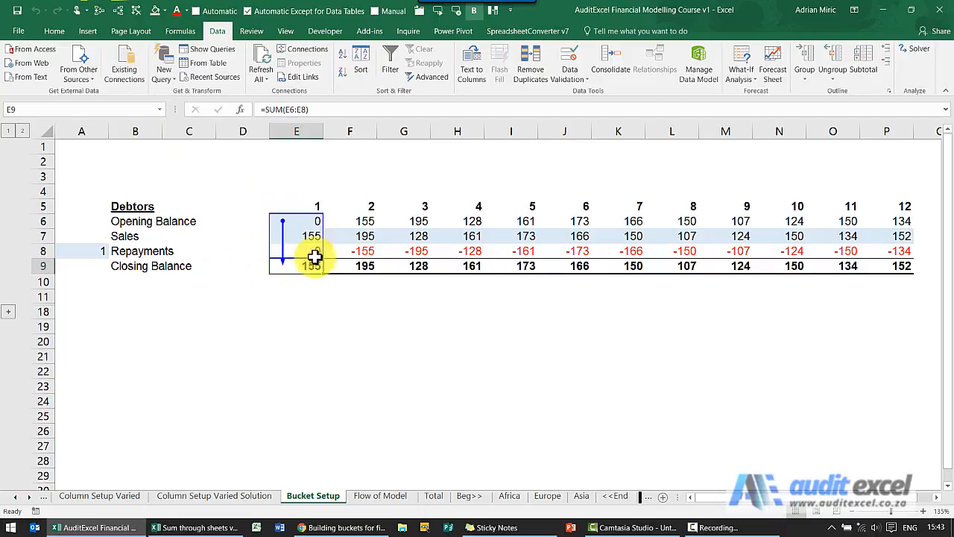
pyautogui.click(138, 12)
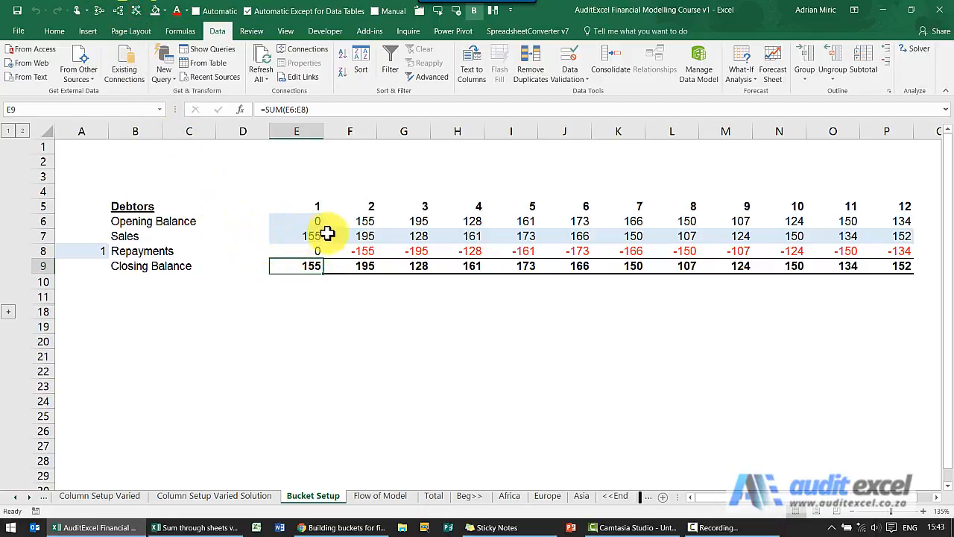
pyautogui.click(352, 222)
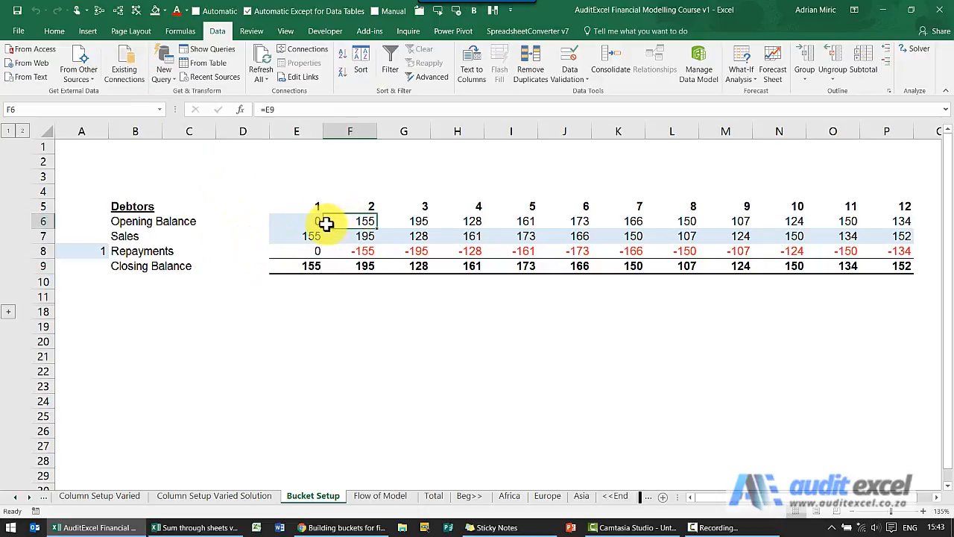
pyautogui.click(99, 12)
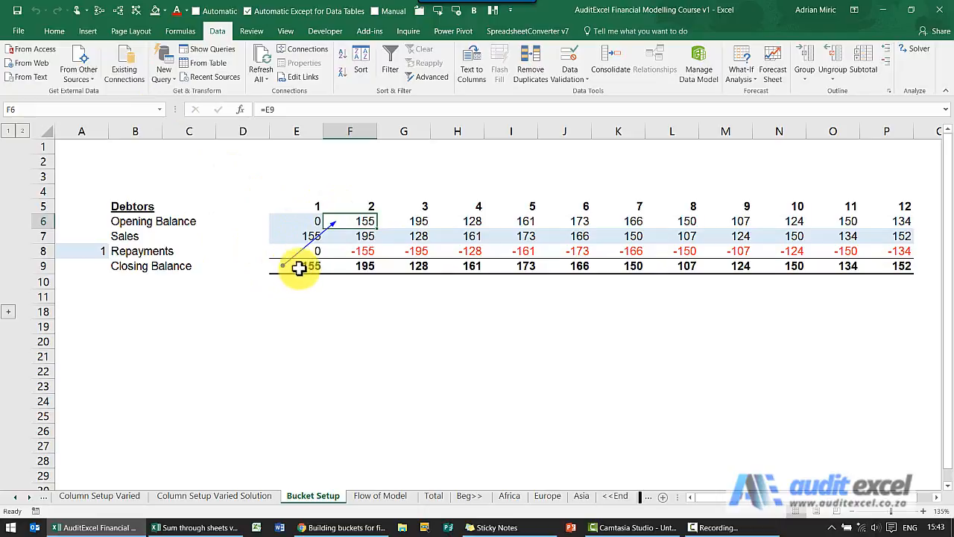
pyautogui.click(137, 10)
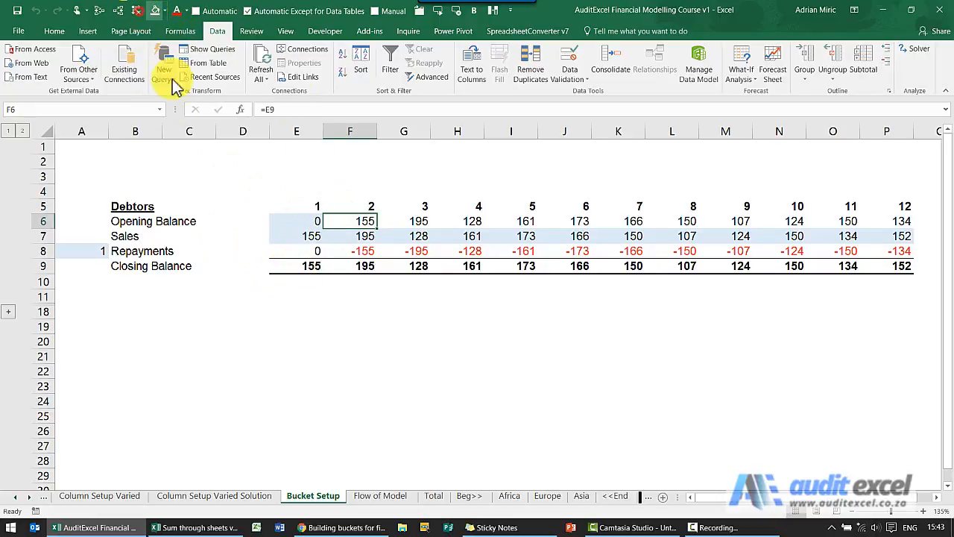
pyautogui.click(468, 363)
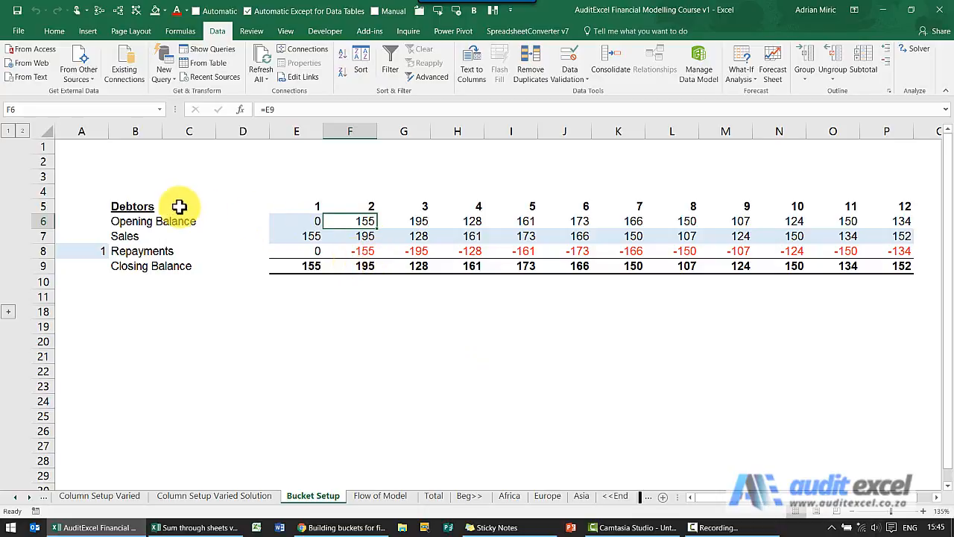
pyautogui.click(293, 237)
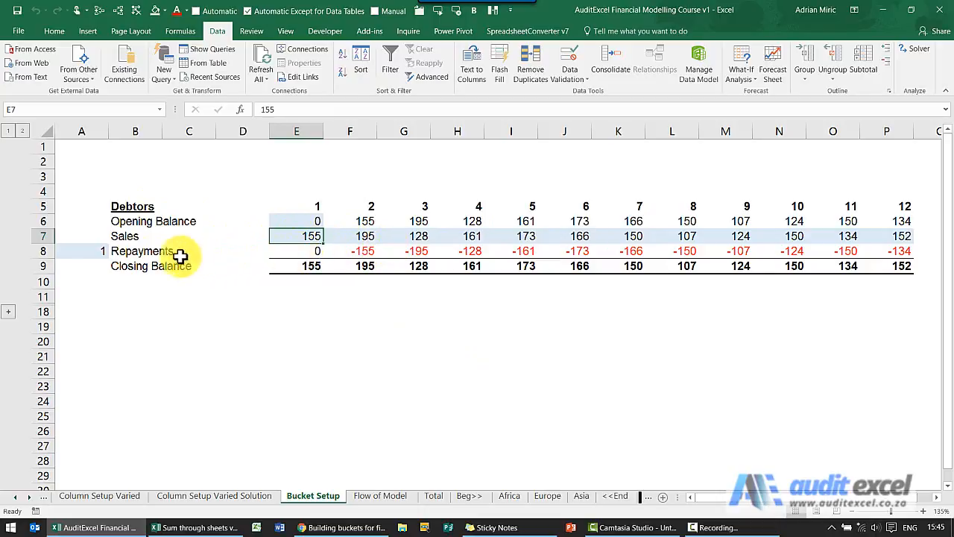
# - Insert a new row above Repayments in the Debtors block and label it "Bad Debts"
pyautogui.click(44, 251)
pyautogui.rightClick(43, 251)
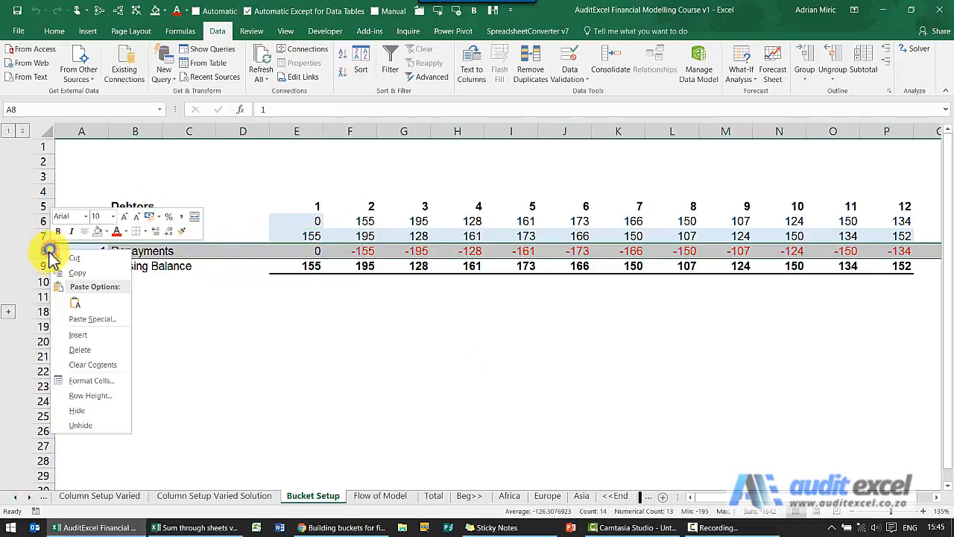
pyautogui.click(79, 334)
pyautogui.click(146, 251)
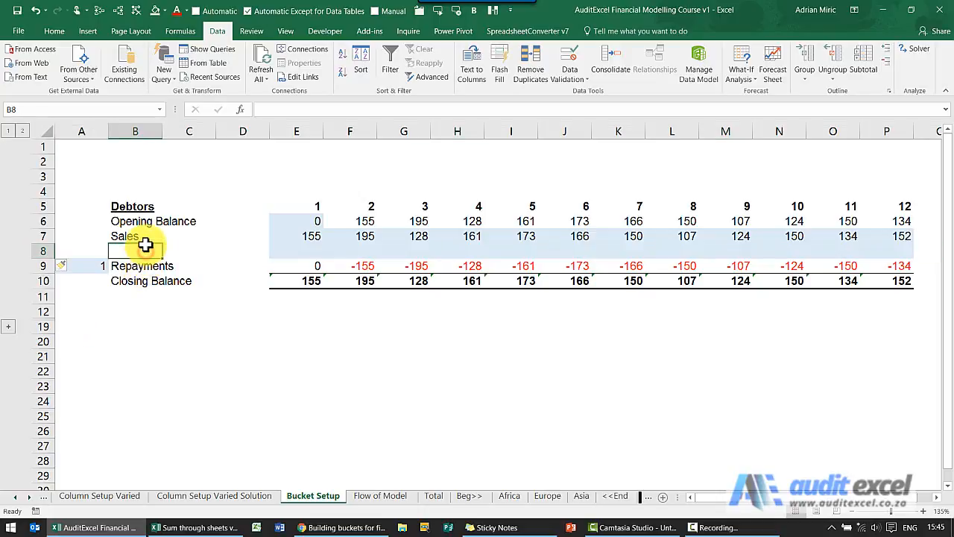
pyautogui.write('Bad Debts')
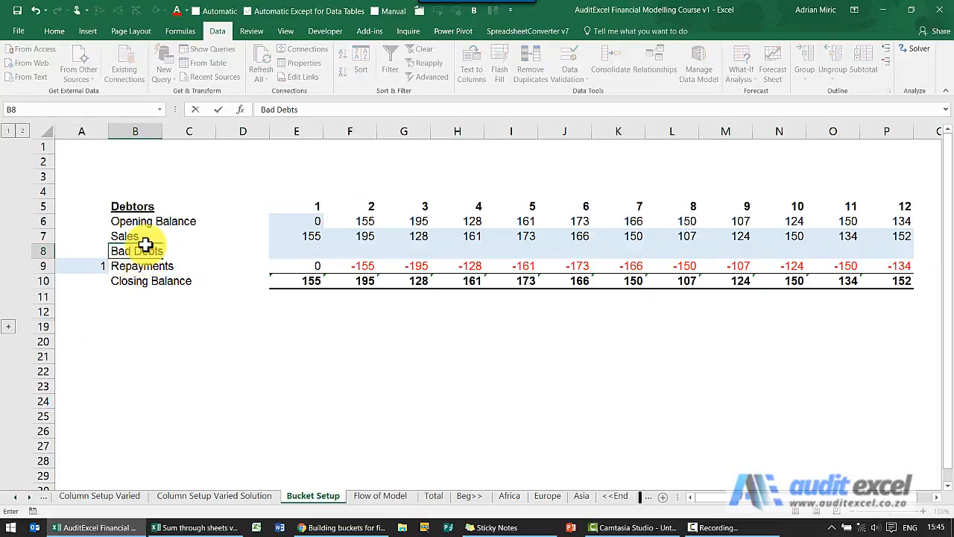
# - Enter 10% as the bad debts rate in A8 and give the cell the light blue input fill
pyautogui.press('Left')
pyautogui.write('10')
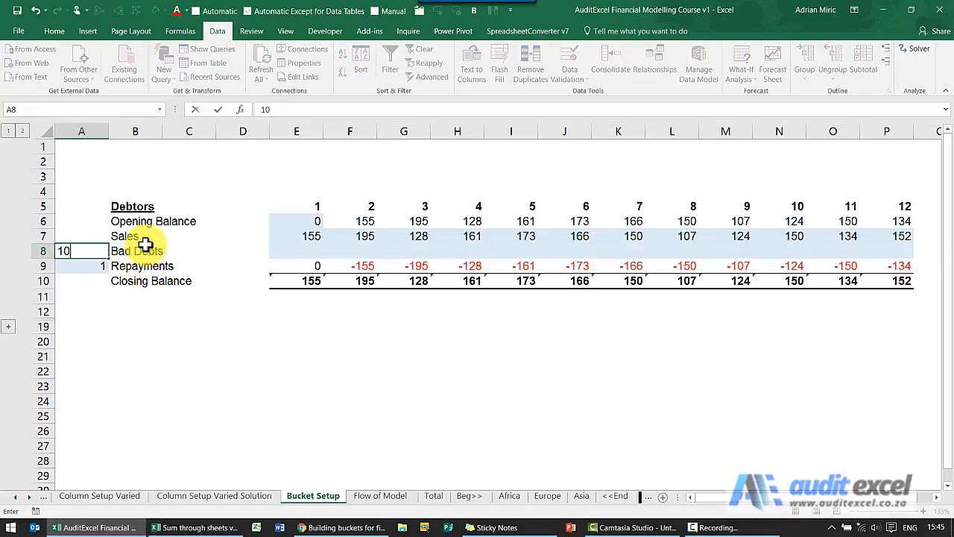
pyautogui.hotkey('ctrl', 'Return')
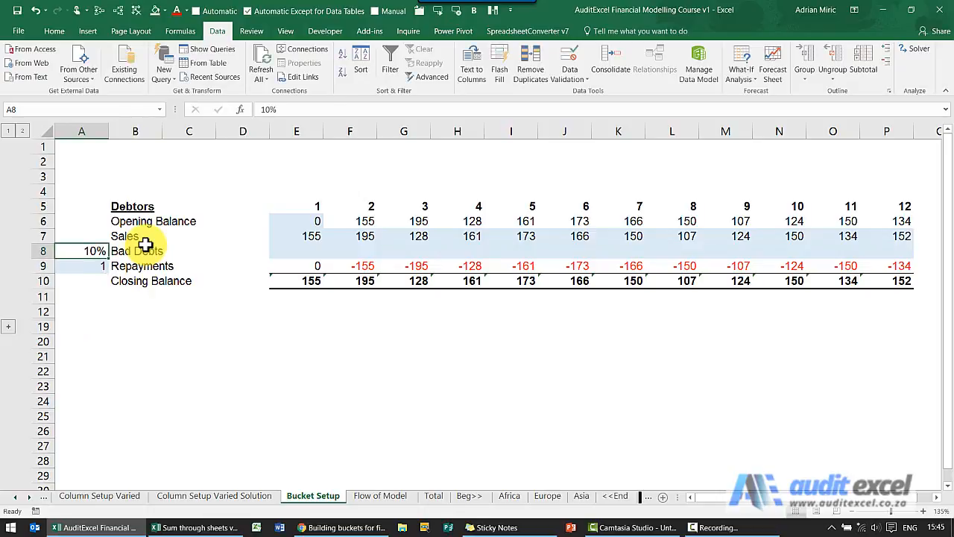
pyautogui.click(165, 12)
pyautogui.click(190, 51)
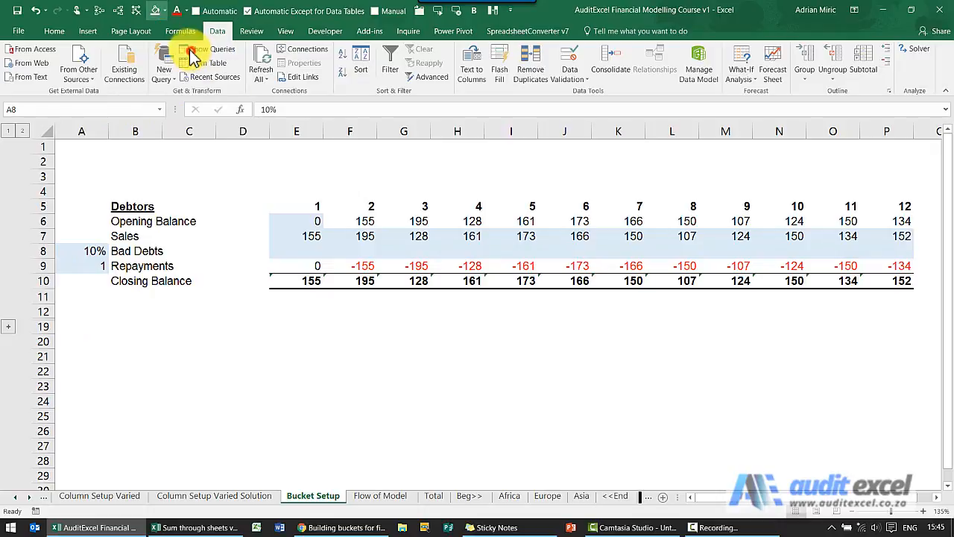
# - Calculate month 1 bad debts in E8 as negative sales times the fixed rate, =-E7*$A$8
pyautogui.click(297, 255)
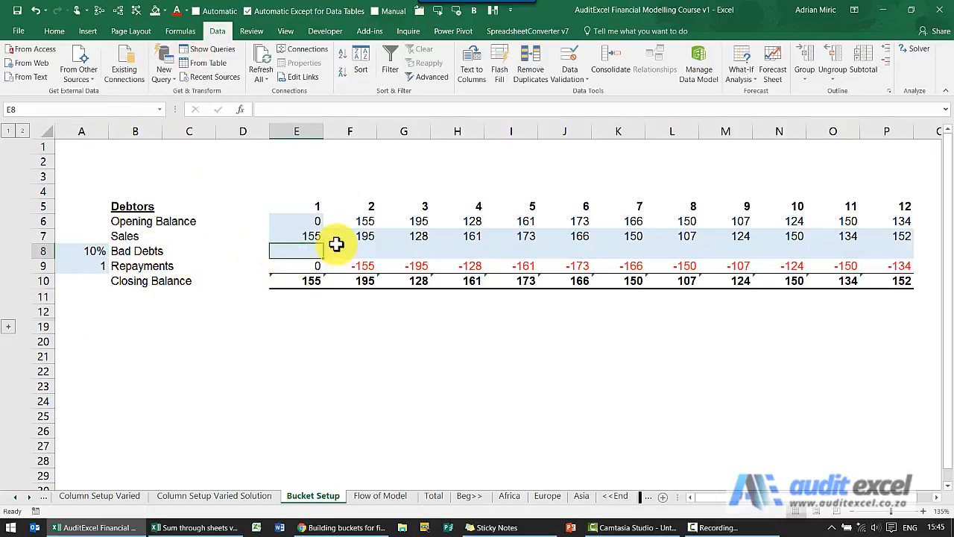
pyautogui.write('=')
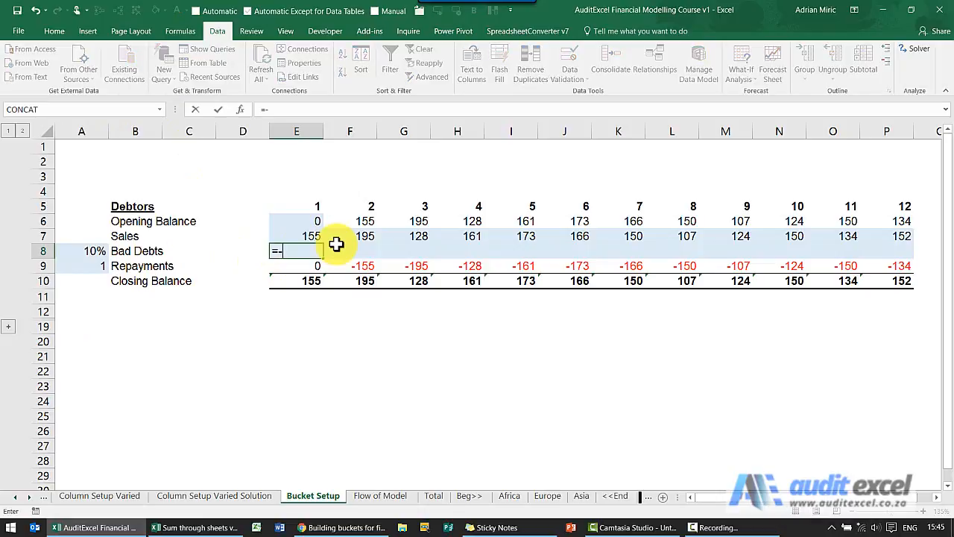
pyautogui.write('-')
pyautogui.press('Up')
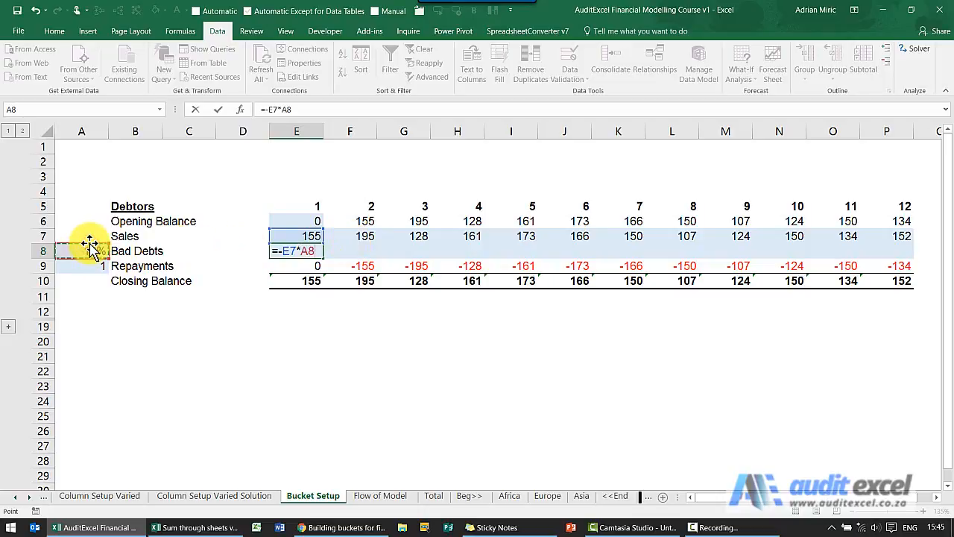
pyautogui.press('F4')
pyautogui.hotkey('ctrl', 'Return')
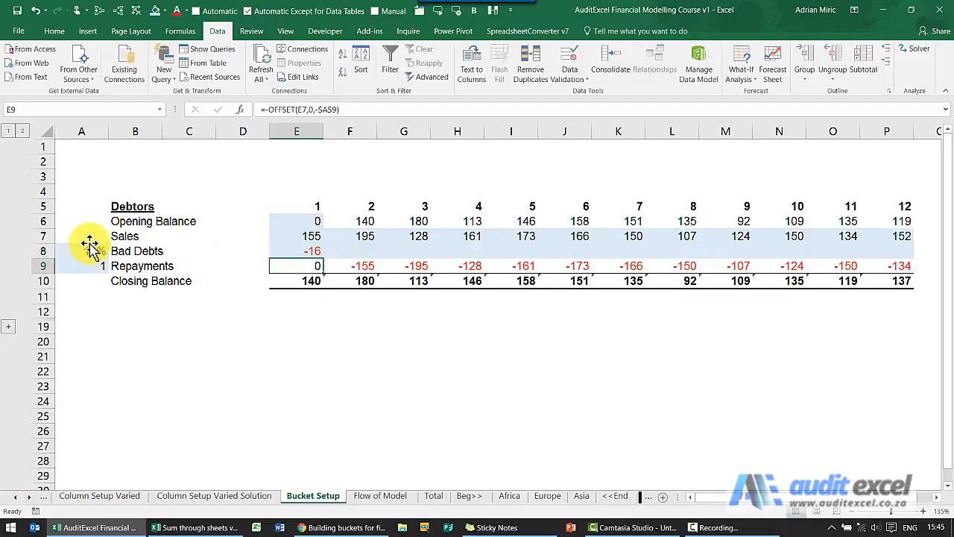
# - Remove the fill from E8 and copy its bad debts formula and formatting across to month 12
pyautogui.click(164, 10)
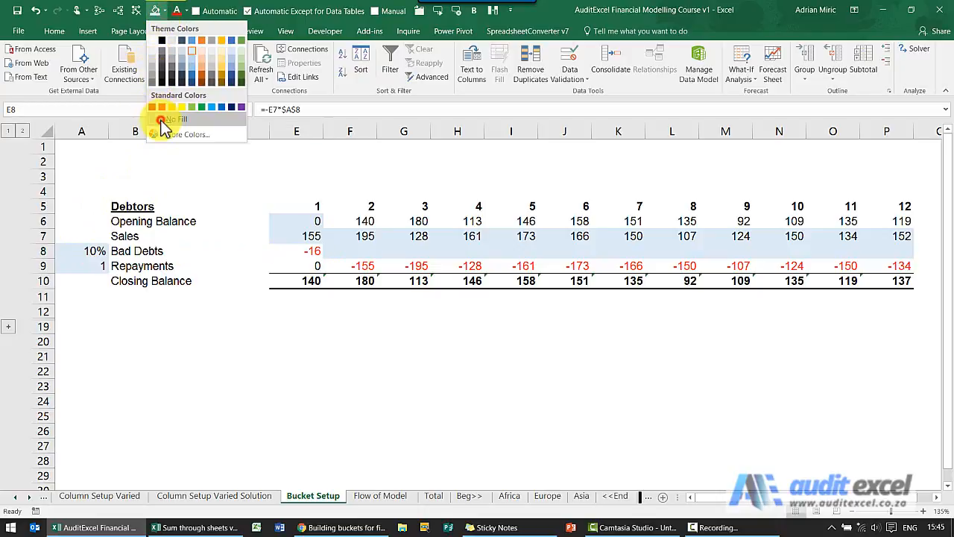
pyautogui.click(161, 121)
pyautogui.hotkey('ctrl', 'c')
pyautogui.keyDown('shift'); pyautogui.click(893, 251); pyautogui.keyUp('shift')
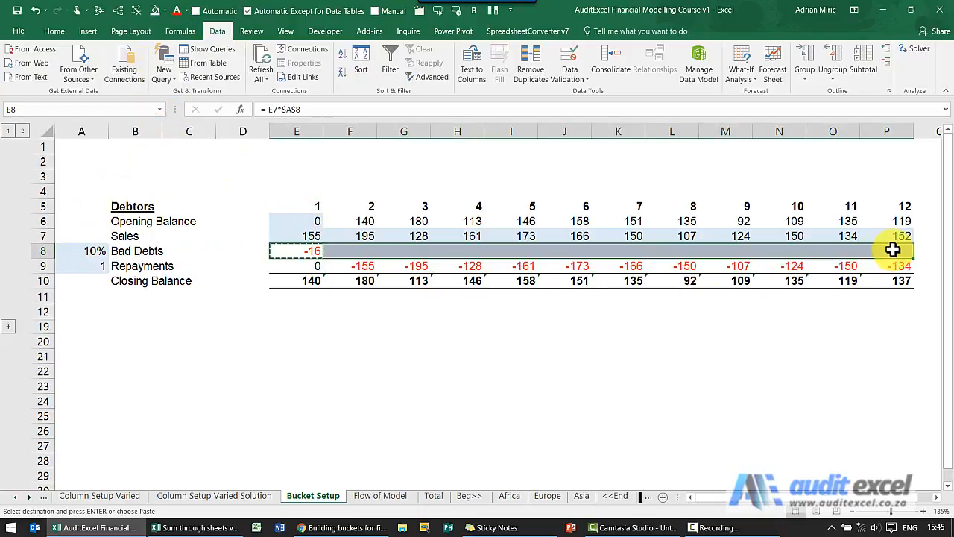
pyautogui.hotkey('ctrl', 'v')
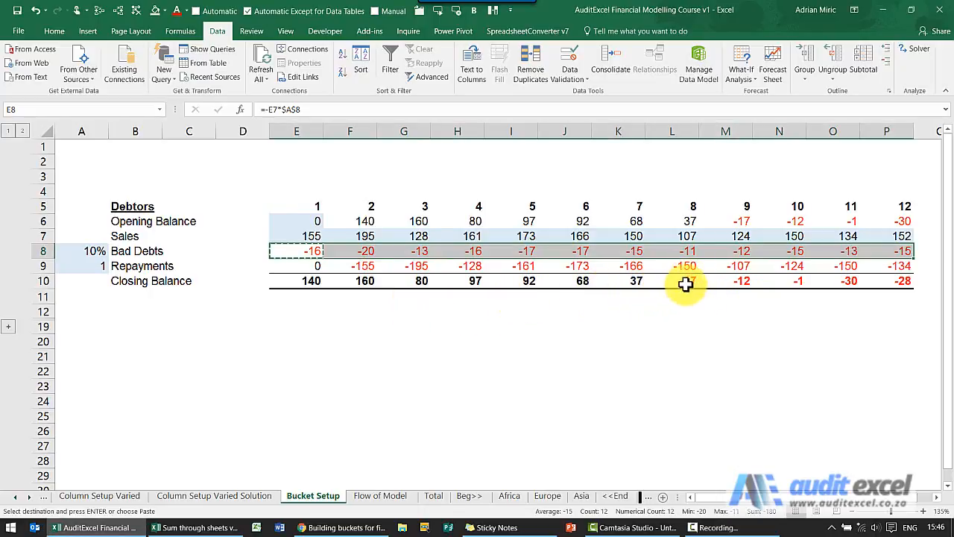
# - Check month 1's sales and bad debts, and trace the precedents of month 2's repayments in F9
pyautogui.click(314, 235)
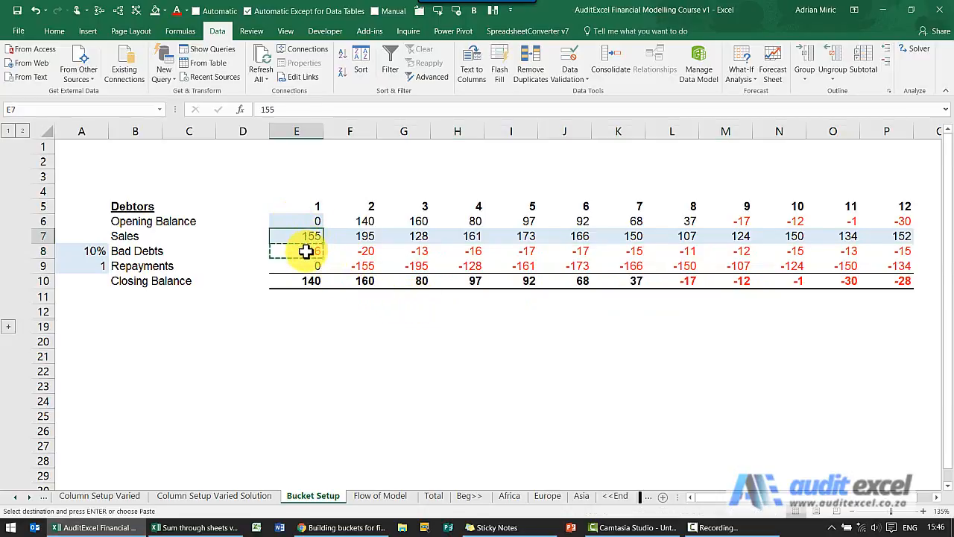
pyautogui.click(306, 251)
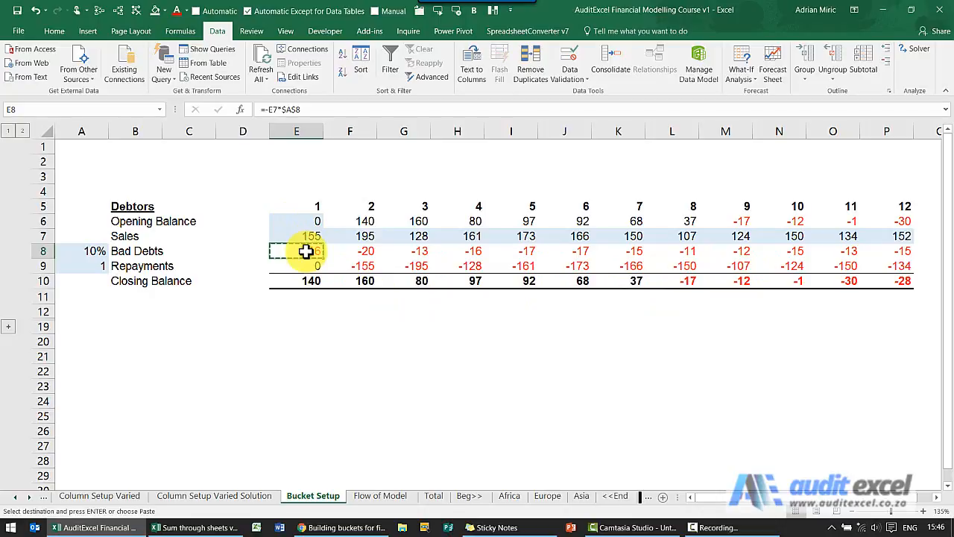
pyautogui.click(363, 265)
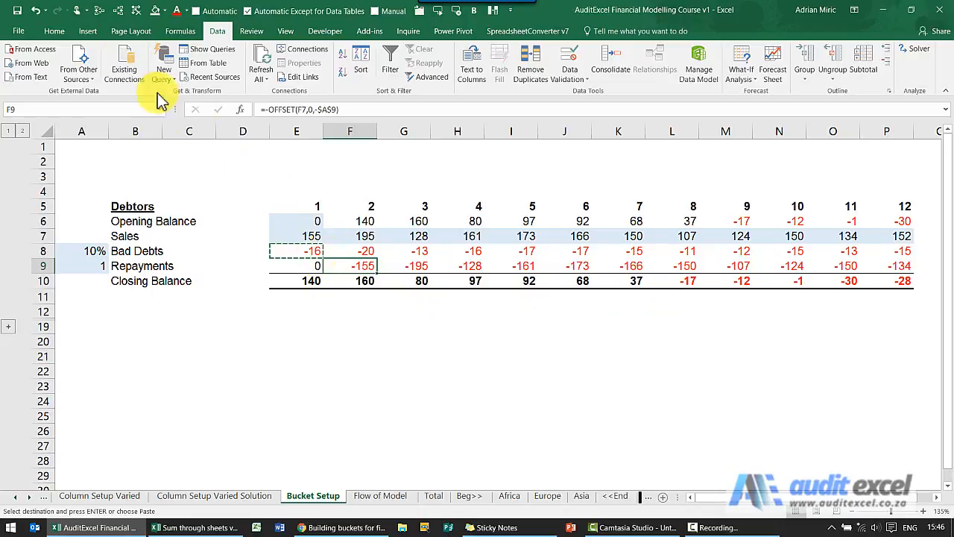
pyautogui.click(97, 12)
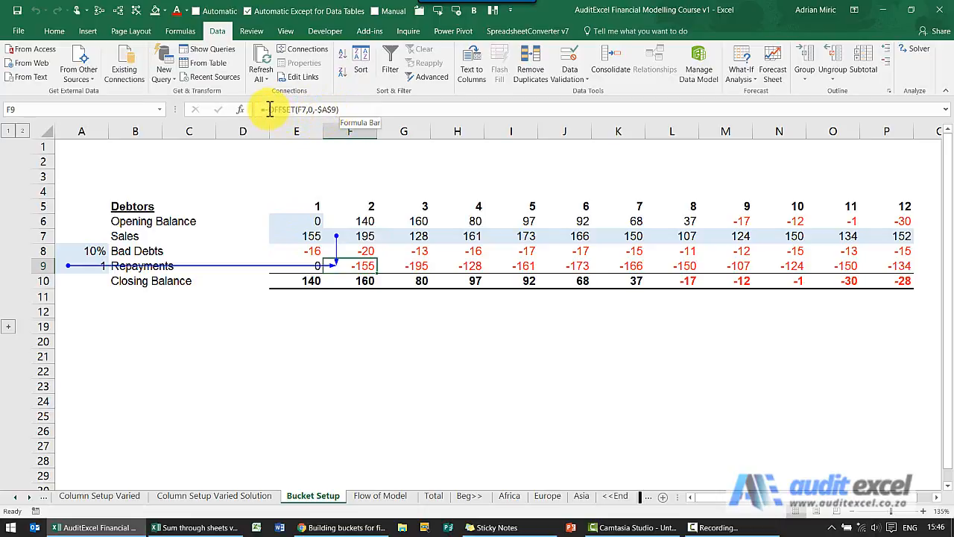
# - Extend the month 2 repayments formula to include bad debts: =-OFFSET(F7,0,-$A$9)-OFFSET(F8,0,-$A$9)
pyautogui.moveTo(268, 109); pyautogui.dragTo(351, 109)
pyautogui.click(356, 110)
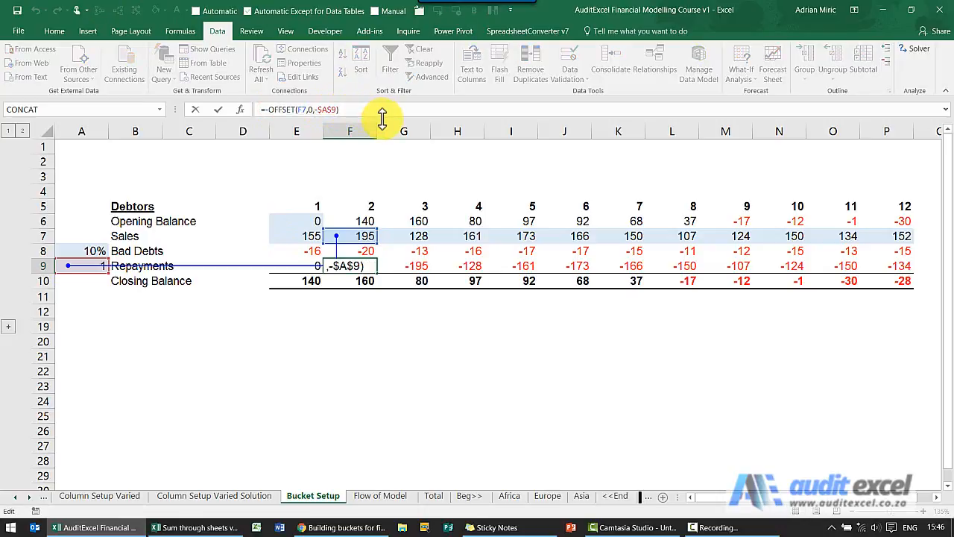
pyautogui.hotkey('ctrl', 'v')
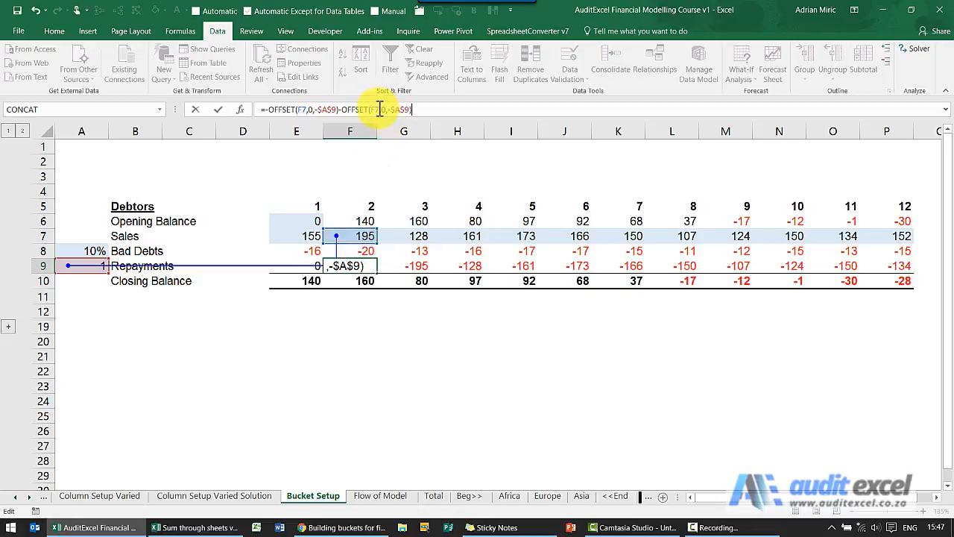
pyautogui.click(379, 109)
pyautogui.press('BackSpace')
pyautogui.write('8')
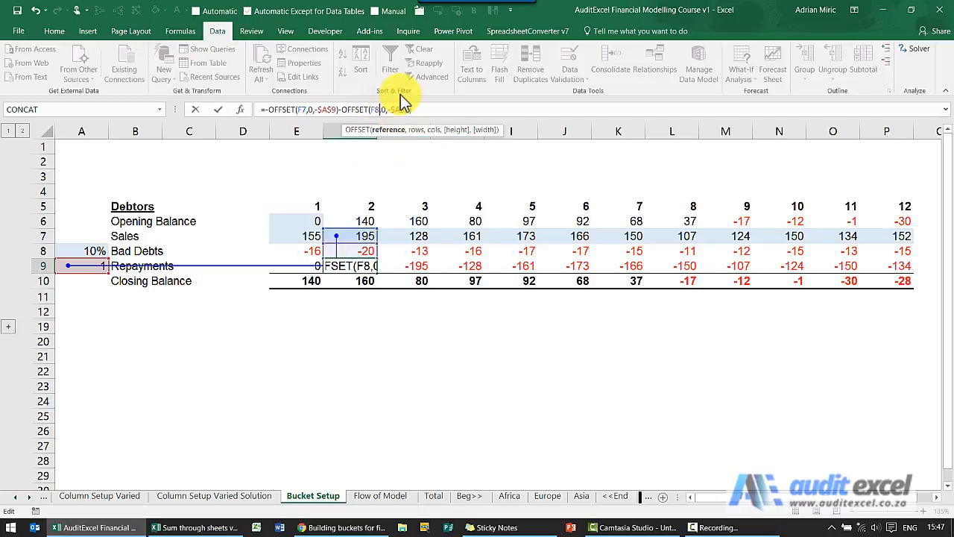
pyautogui.press('Return')
# - Copy the revised repayments formula from F9 across the whole Repayments row, E9 to P9
pyautogui.press('Up')
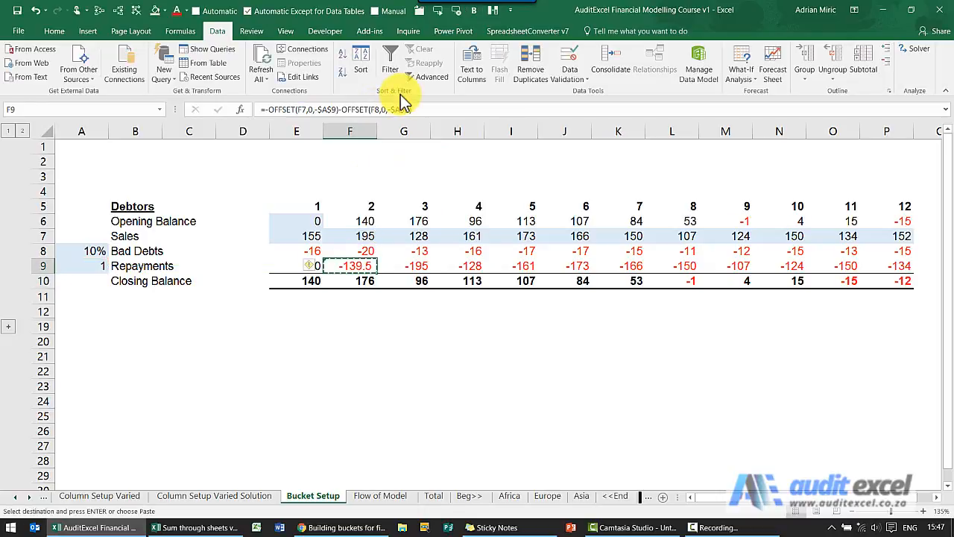
pyautogui.press('Left')
pyautogui.hotkey('ctrl', 'shift', 'Right')
pyautogui.hotkey('ctrl', 'v')
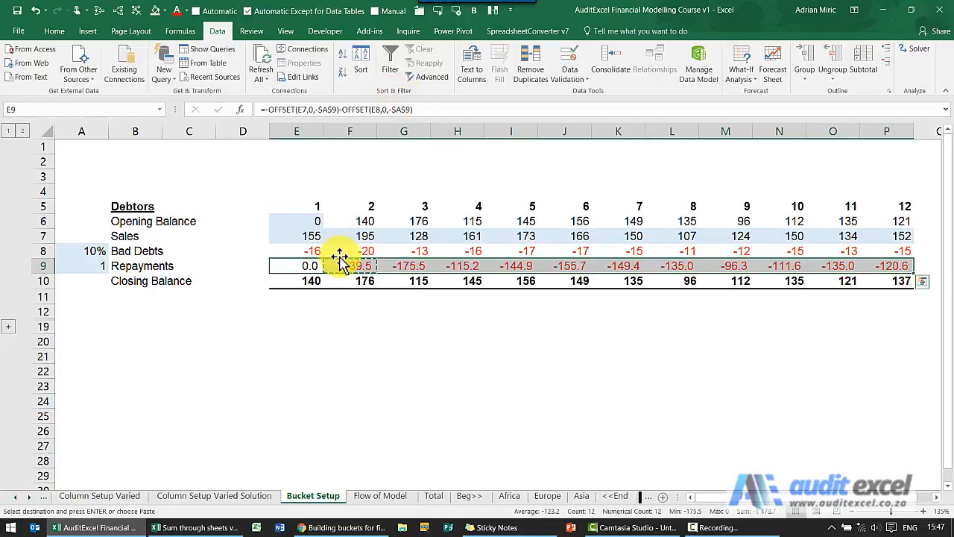
# - Check month 1's sales and bad debts together, and set the repayment delay in A9 to 2
pyautogui.click(305, 237)
pyautogui.moveTo(306, 237); pyautogui.dragTo(302, 247)
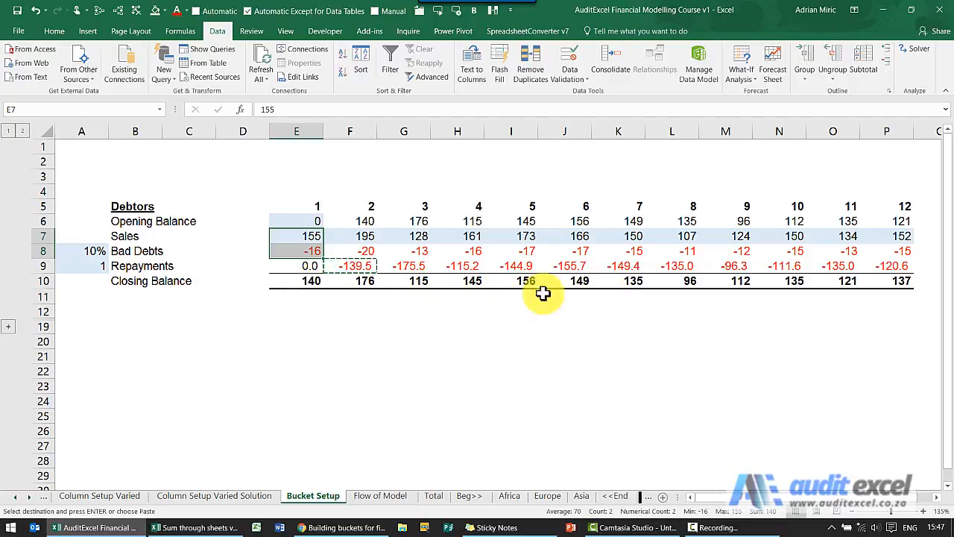
pyautogui.click(91, 267)
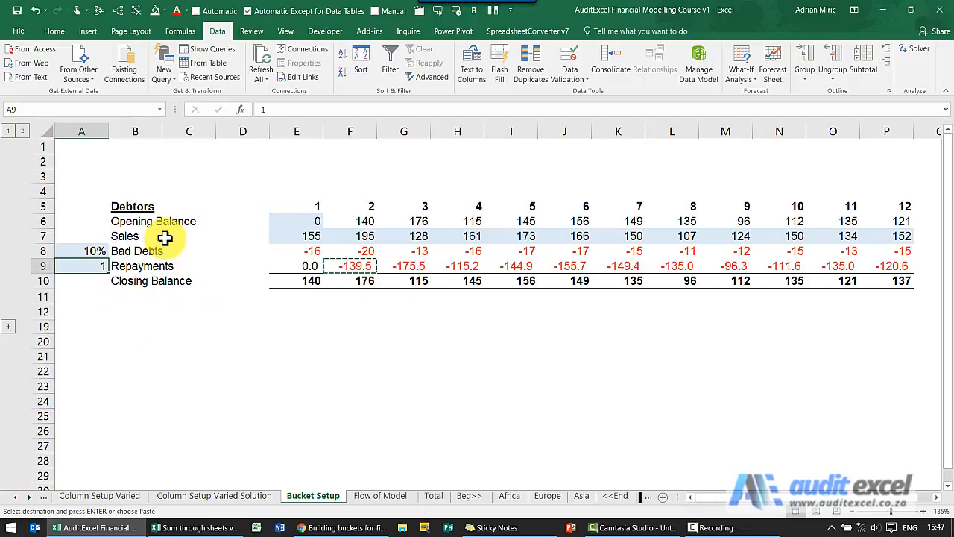
pyautogui.write('2')
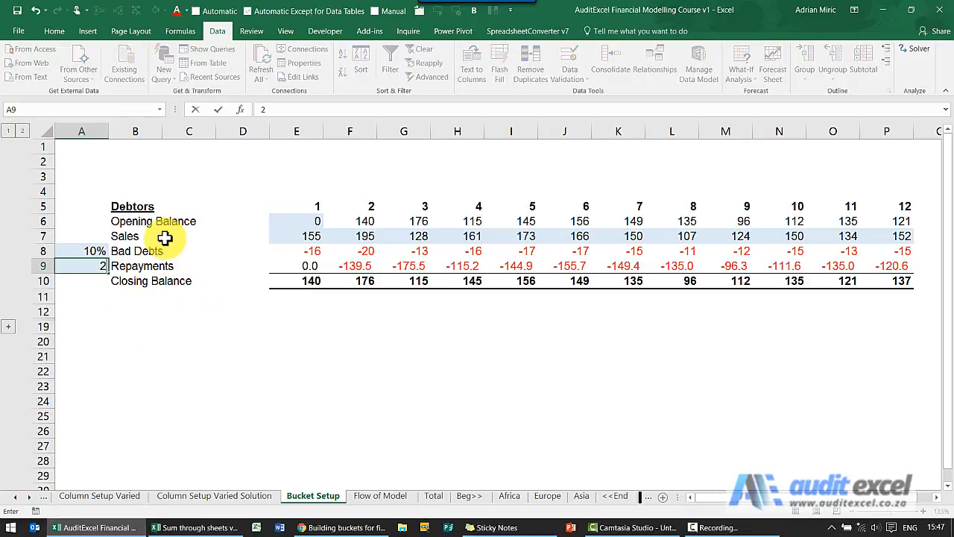
pyautogui.press('Return')
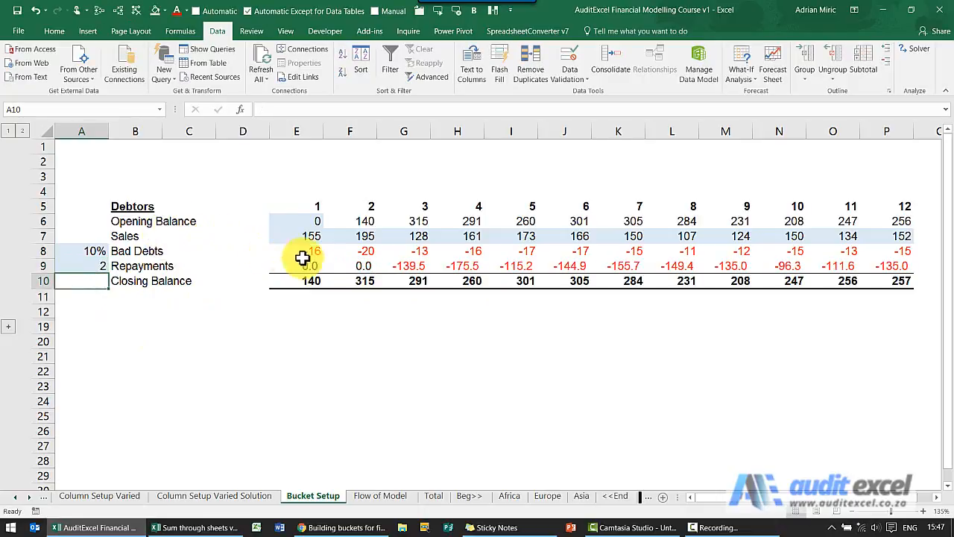